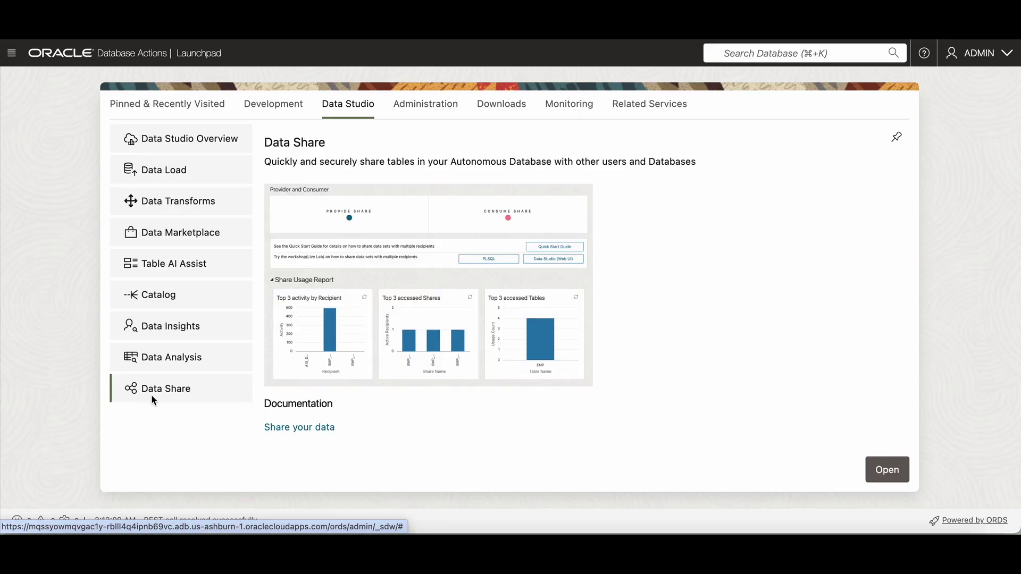
- Open Data Share from the Data Studio launchpad and choose Provide Share
left_click(163, 389)
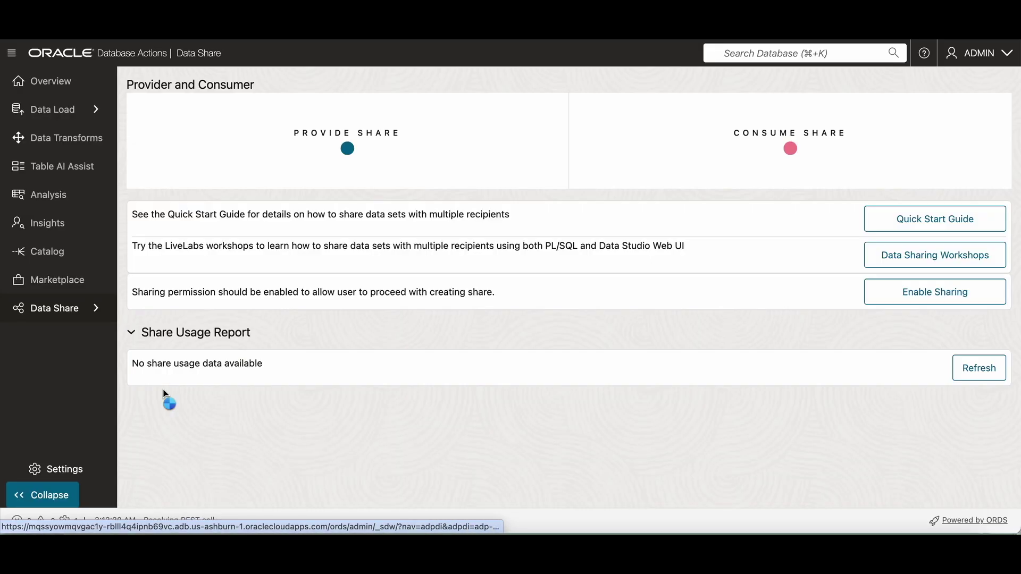
left_click(260, 148)
- Start a new share named CUSTOMERS that publishes to the SHARE cloud location
left_click(885, 223)
left_click(459, 196)
type("CUS")
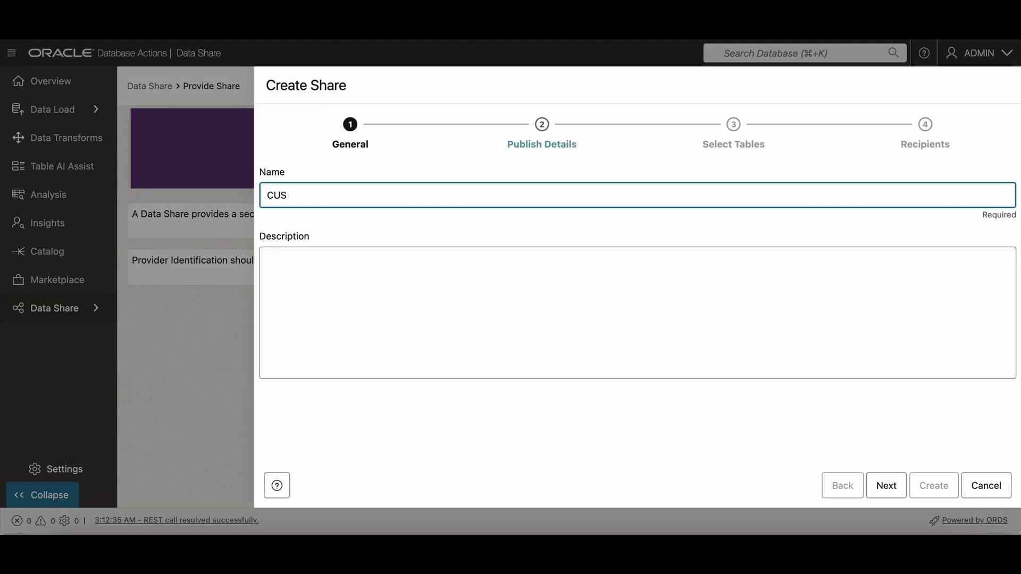
type("TOMERS")
left_click(885, 495)
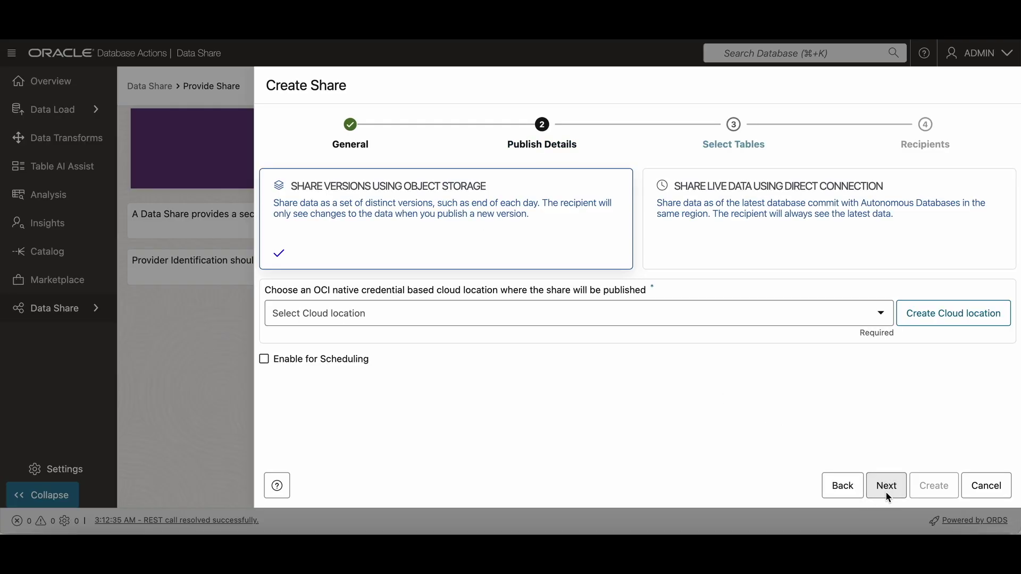
left_click(592, 328)
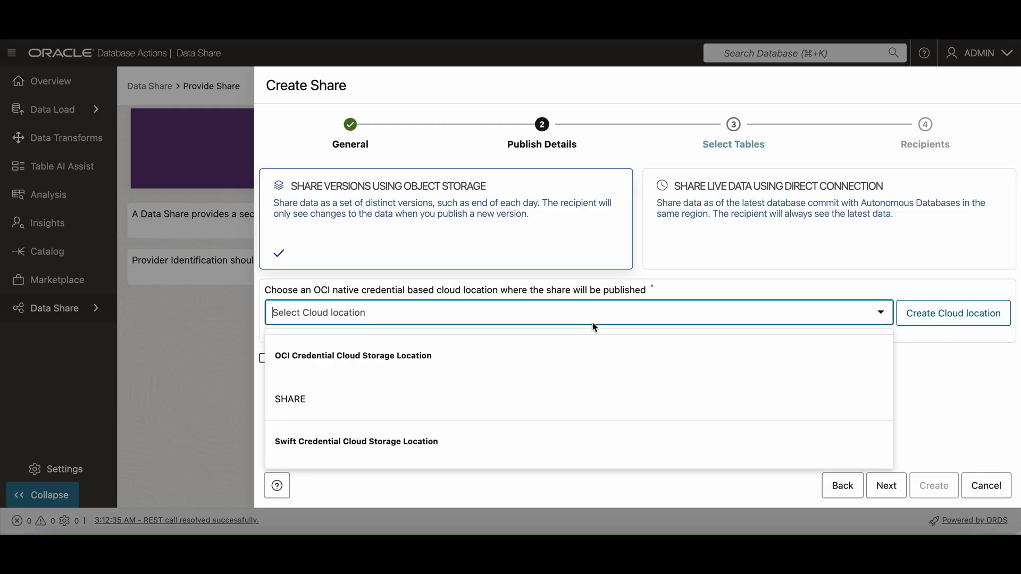
left_click(574, 397)
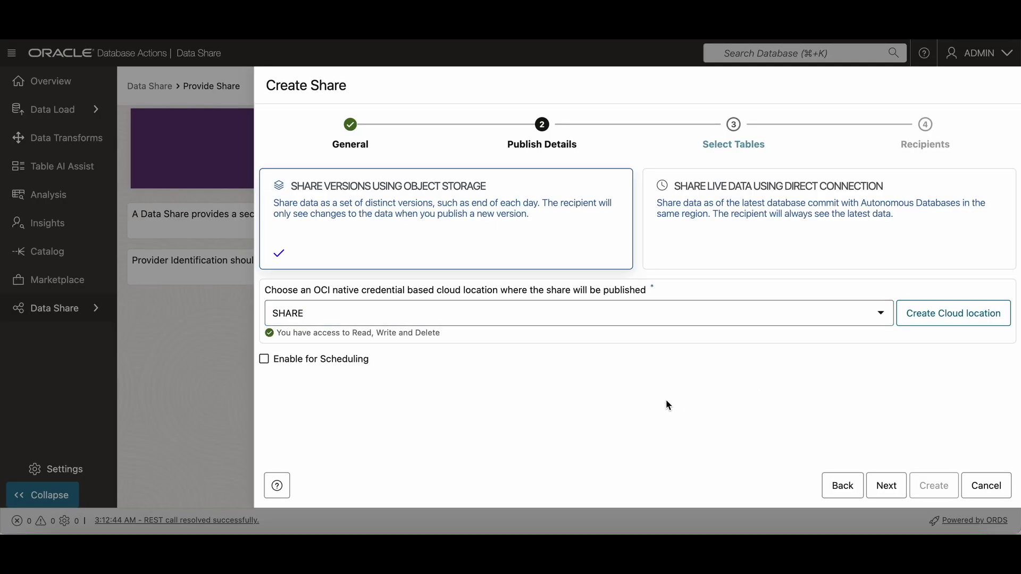
- Add the MY_CUSTOMERS table to the share and continue to the recipients step
left_click(887, 486)
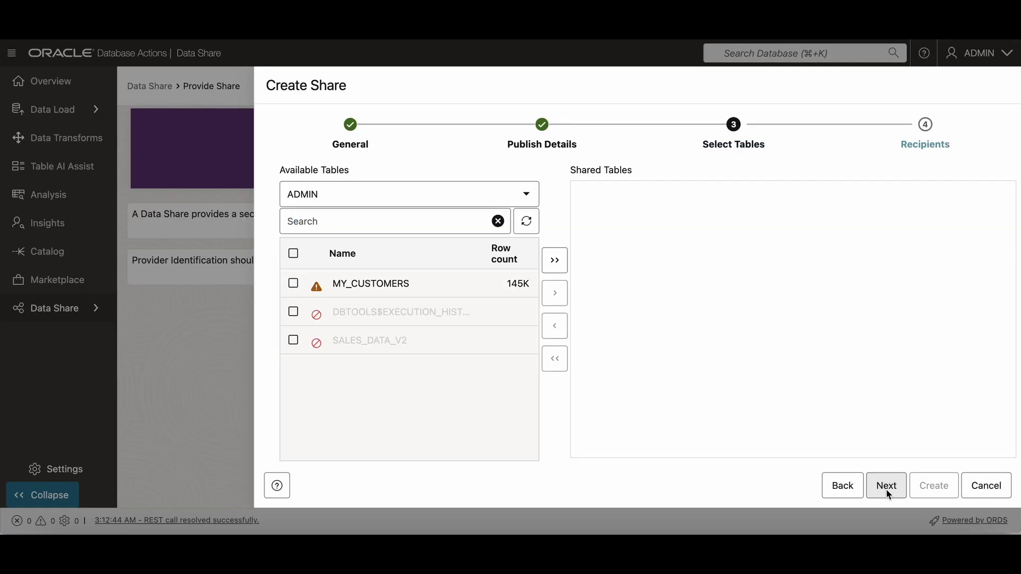
left_click(482, 281)
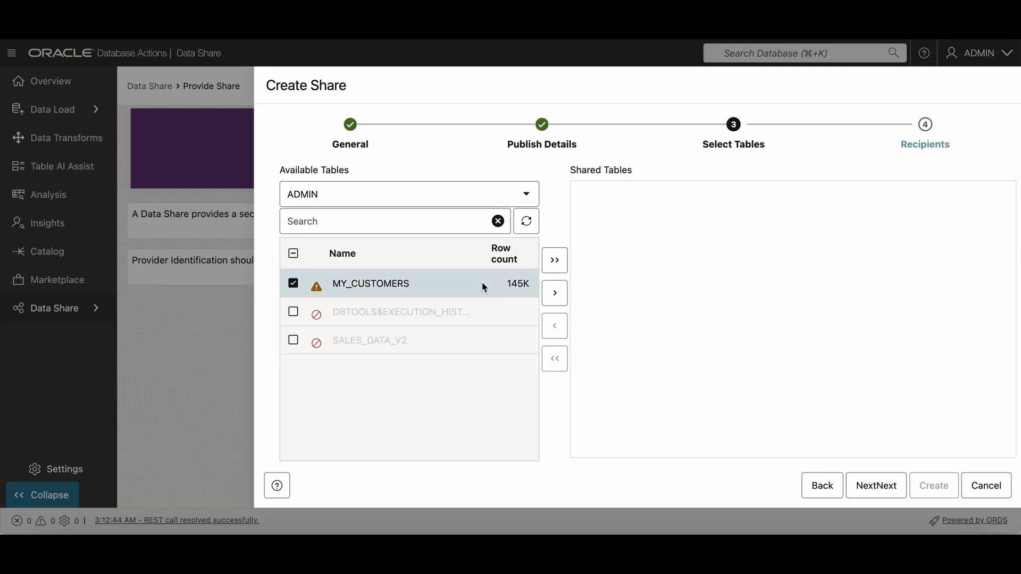
left_click(554, 293)
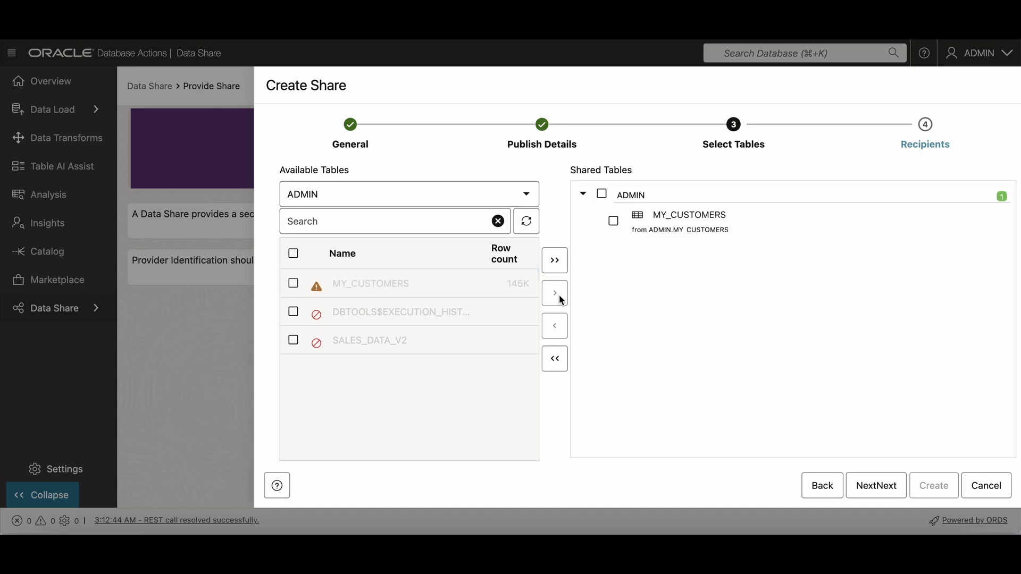
left_click(874, 485)
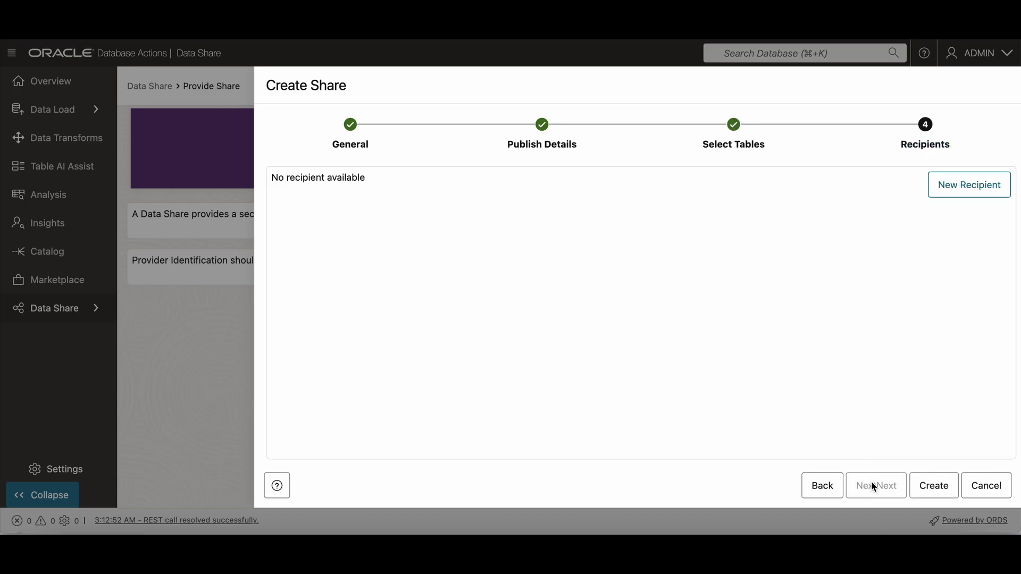
left_click(961, 192)
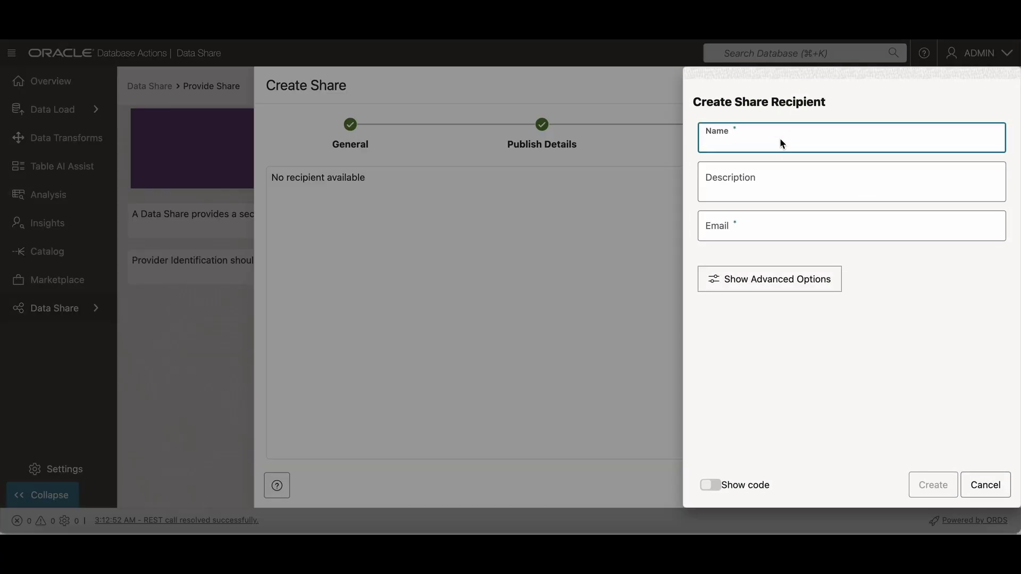
type("data")
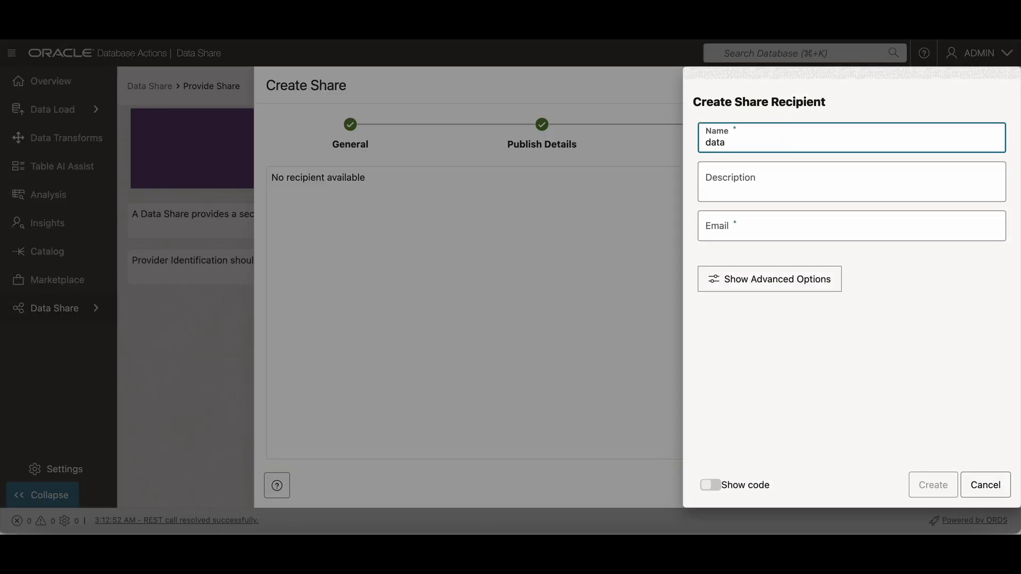
type("_te")
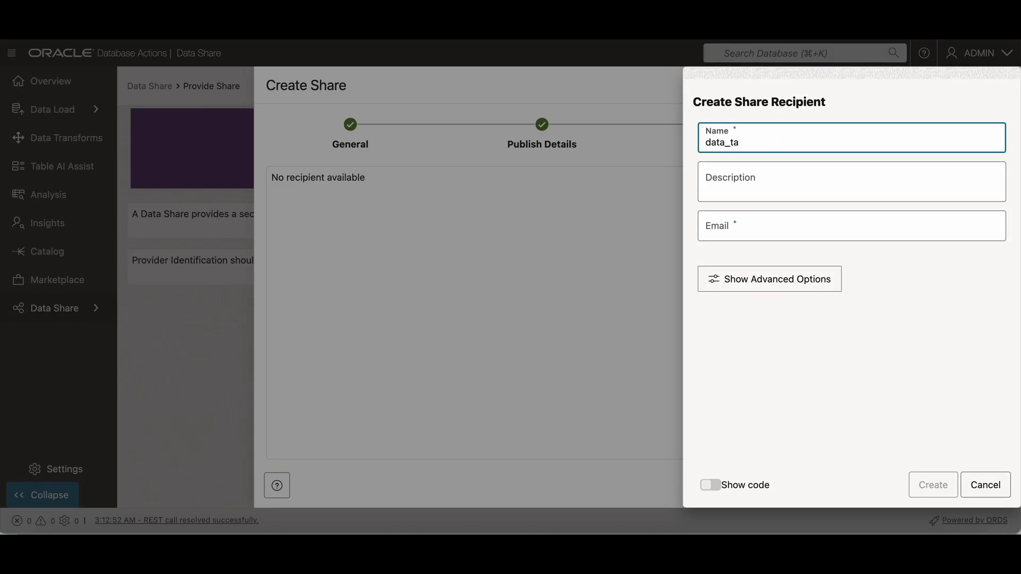
key("BackSpace")
type("eam")
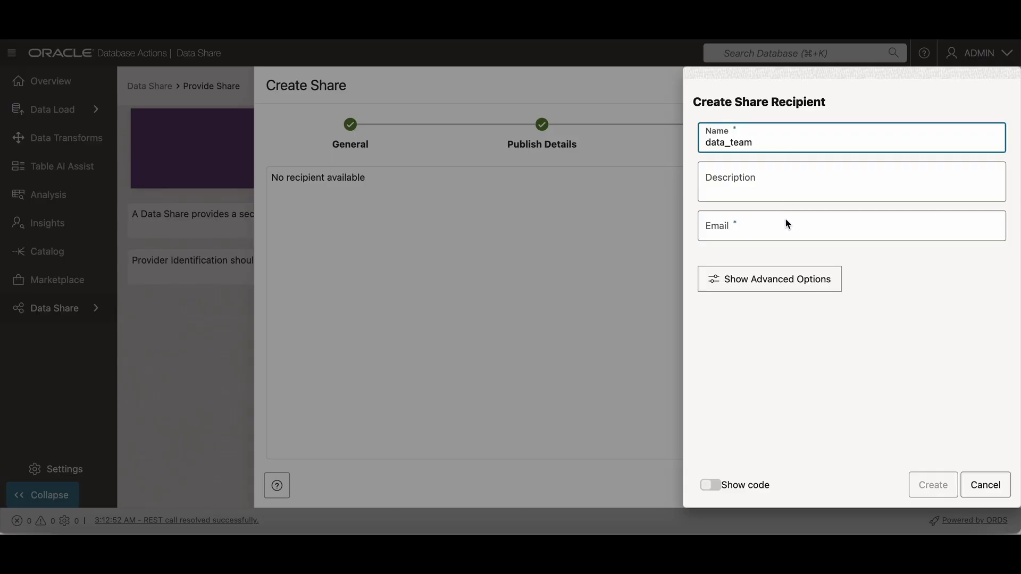
left_click(784, 232)
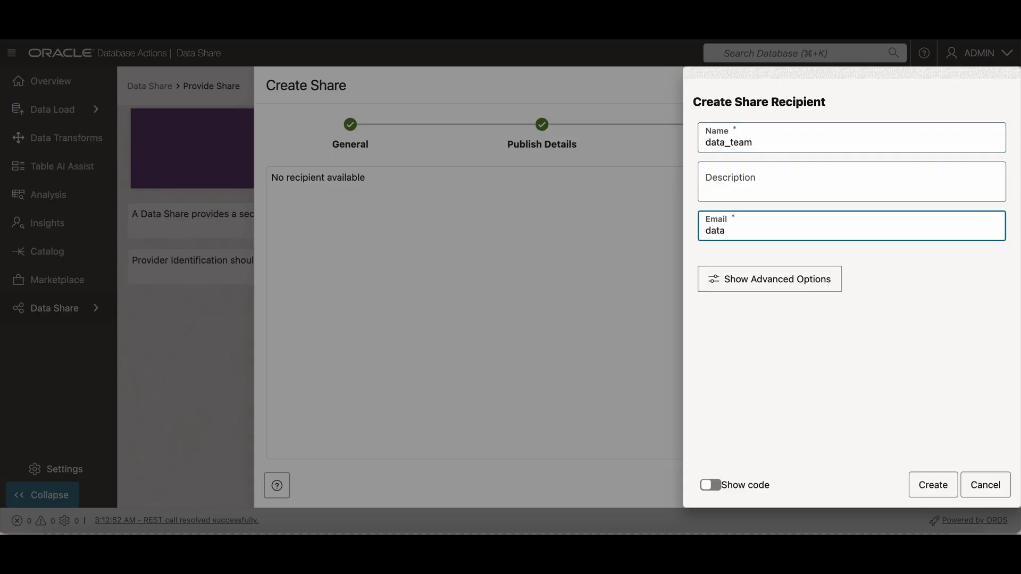
left_click(943, 487)
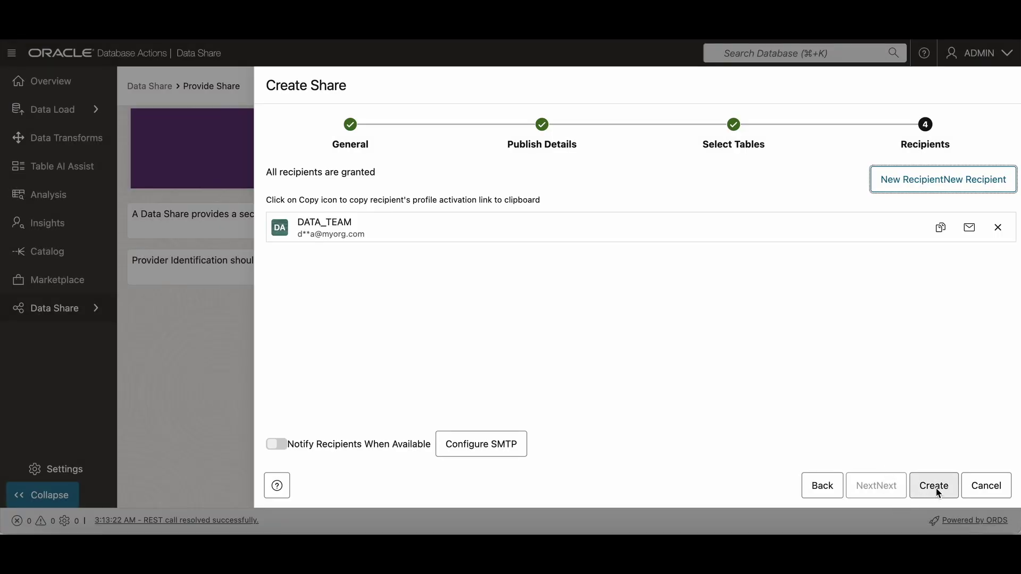
left_click(936, 488)
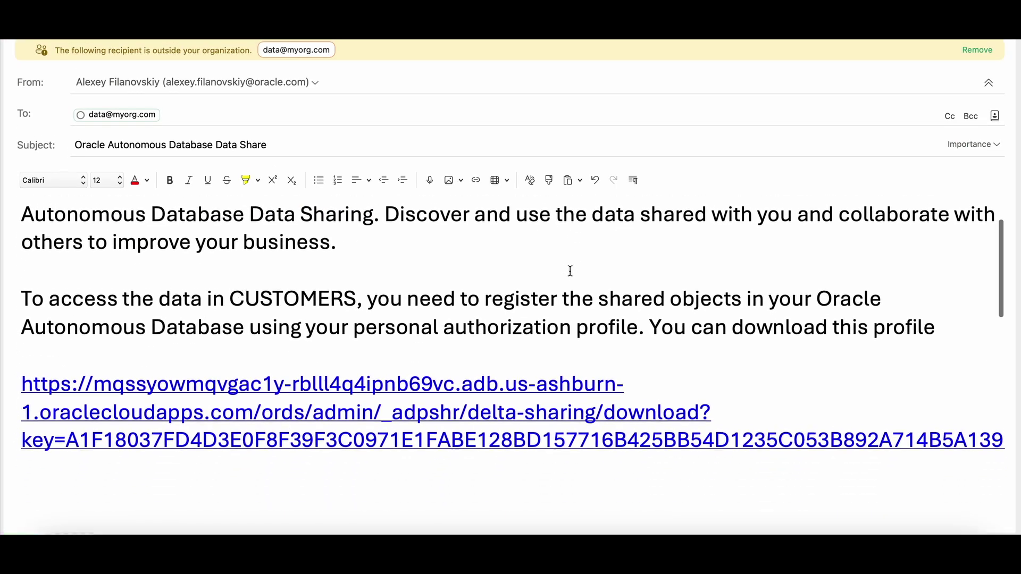
scroll(570, 271, "up", 3)
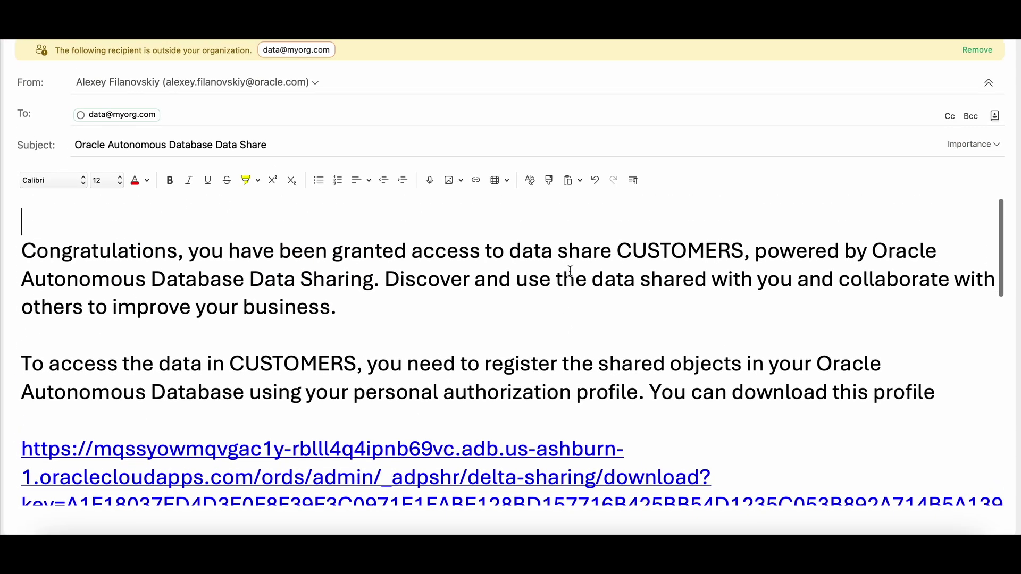
scroll(570, 271, "down", 4)
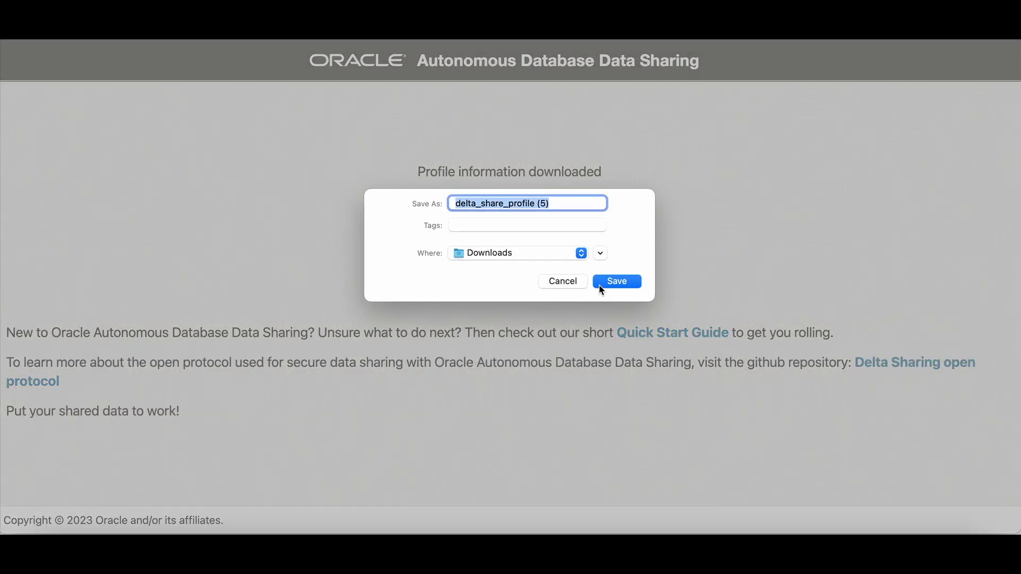
- Save the delta_share_profile file into the Downloads folder
left_click(614, 285)
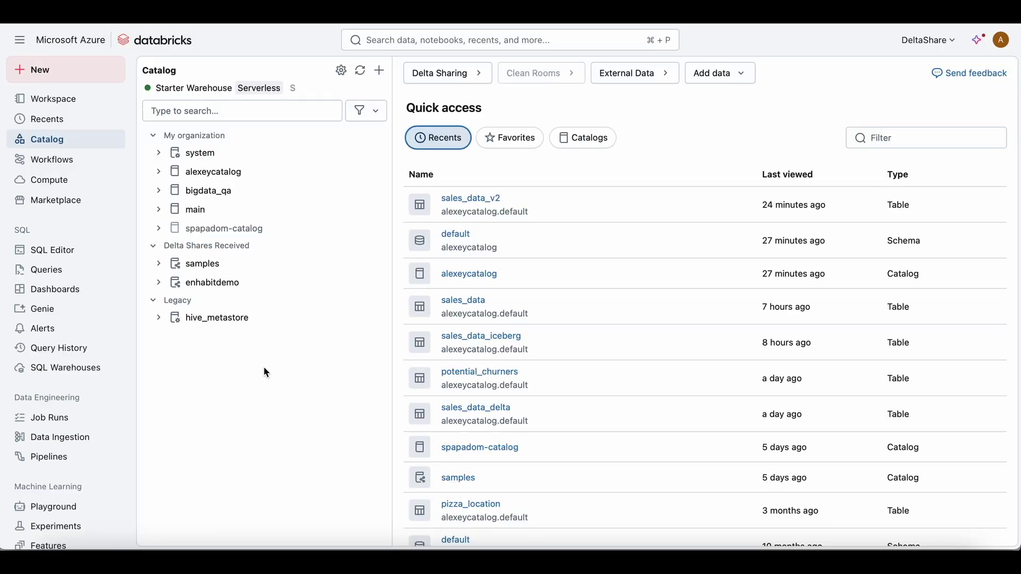
mouse_move(206, 246)
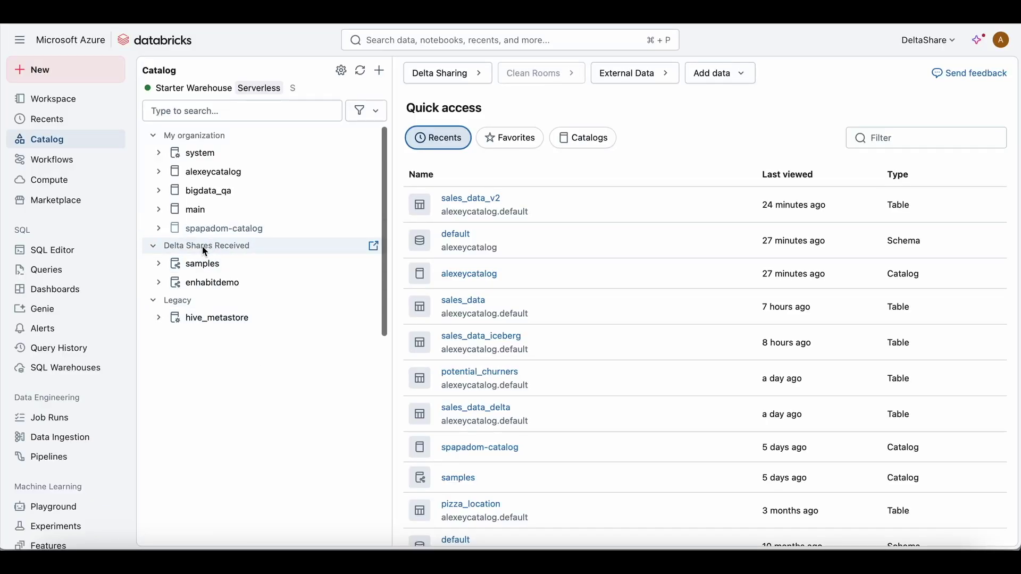
- Open the Delta Sharing providers page from Delta Shares Received
left_click(374, 246)
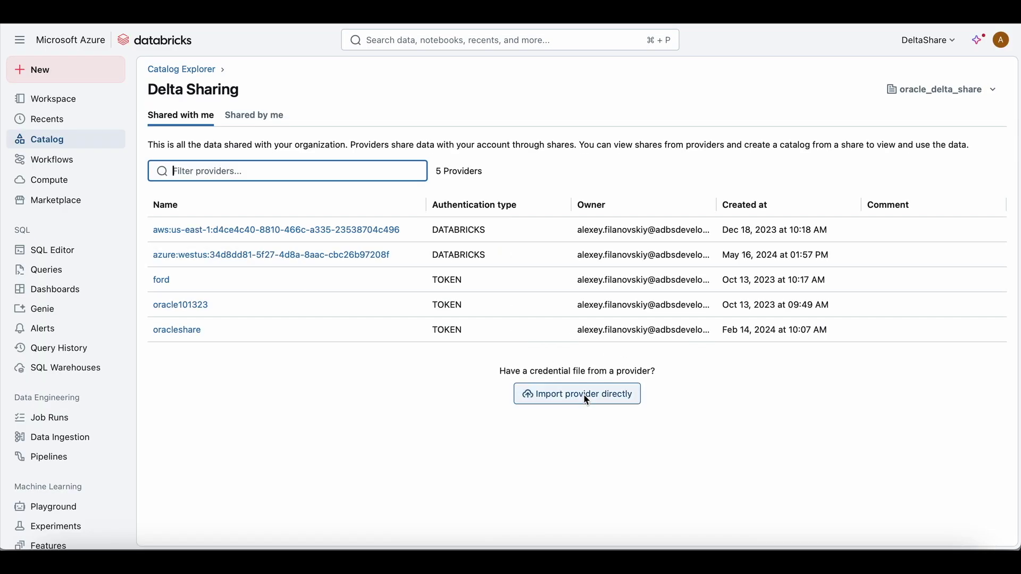
- Import provider my_oracle_customers by uploading the delta_share_profile credential file
left_click(585, 395)
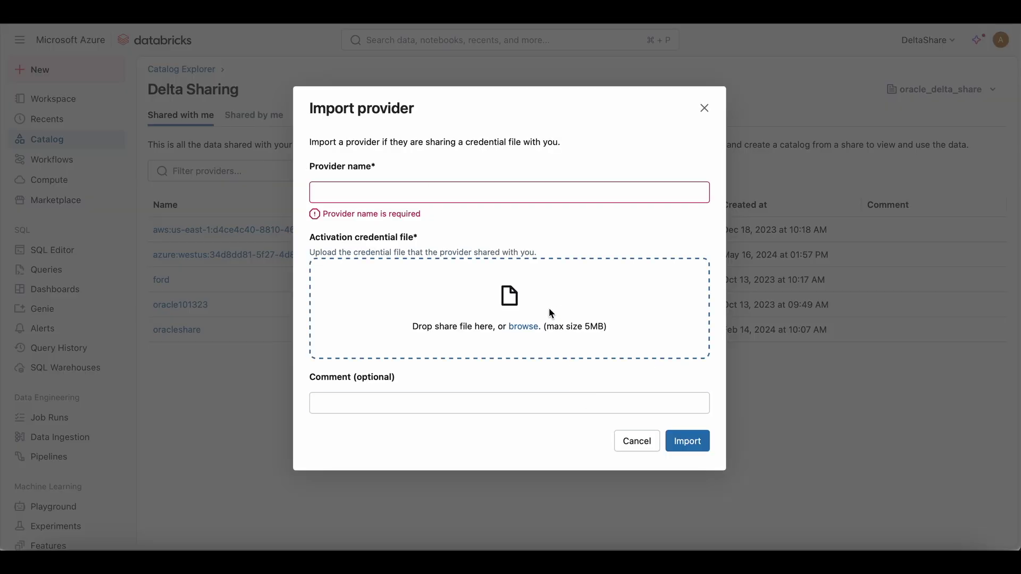
type("my_oracle_customers")
left_click(522, 325)
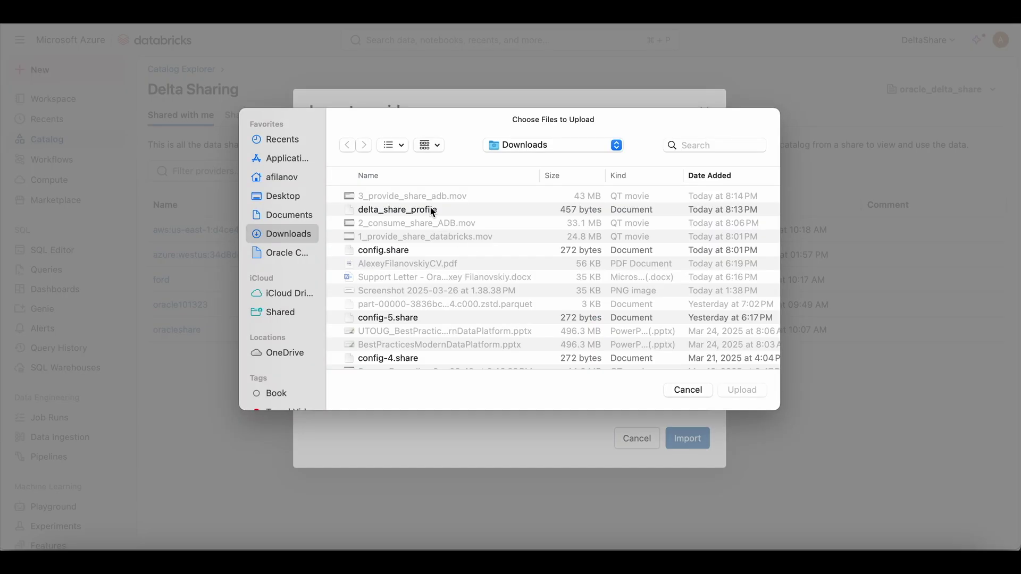
left_click(432, 210)
left_click(741, 390)
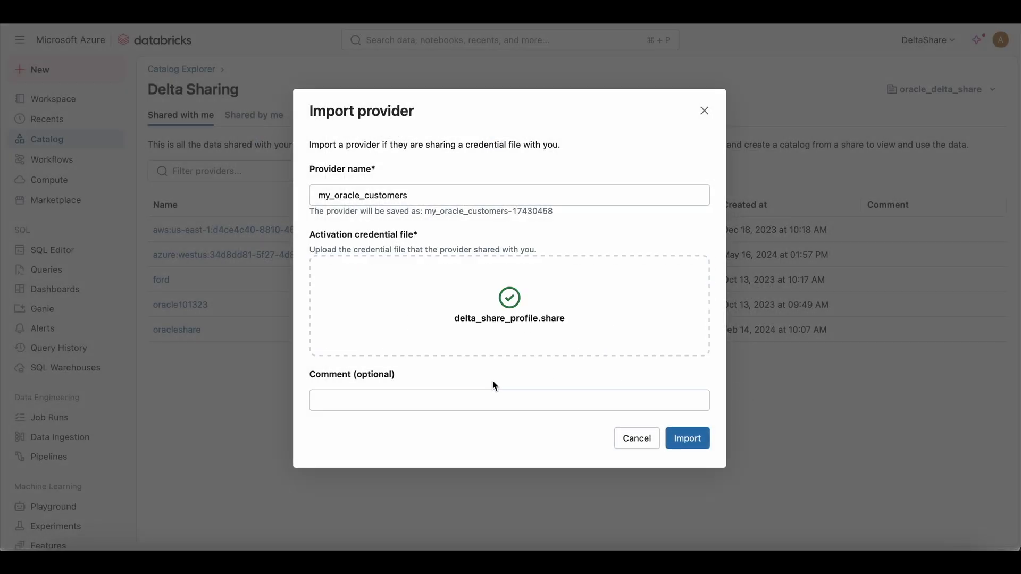
left_click(684, 443)
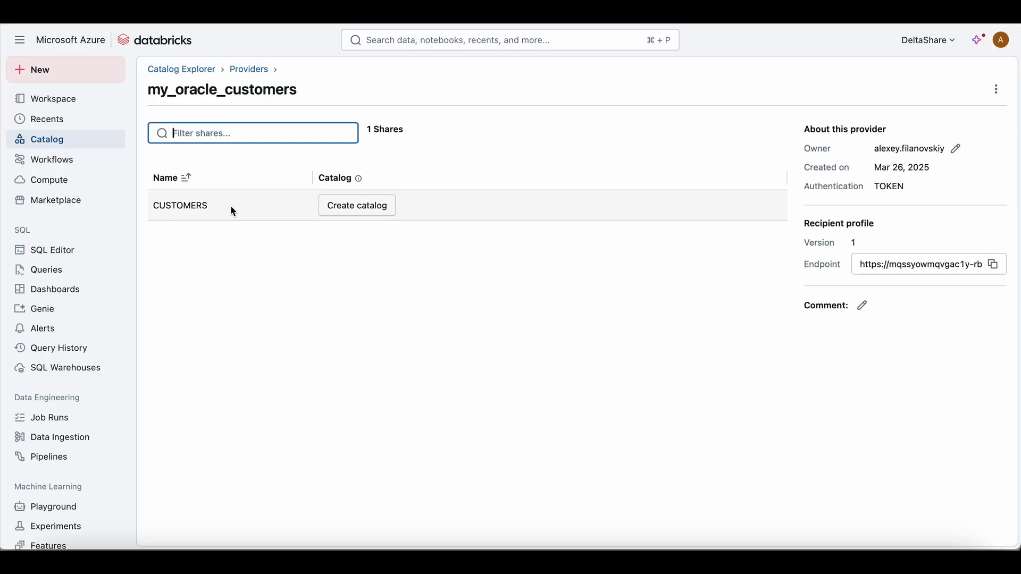
- Create the my_oracle_customers catalog on the CUSTOMERS share row, then open it
left_click(352, 209)
left_click(390, 325)
type("my_oracle_customers")
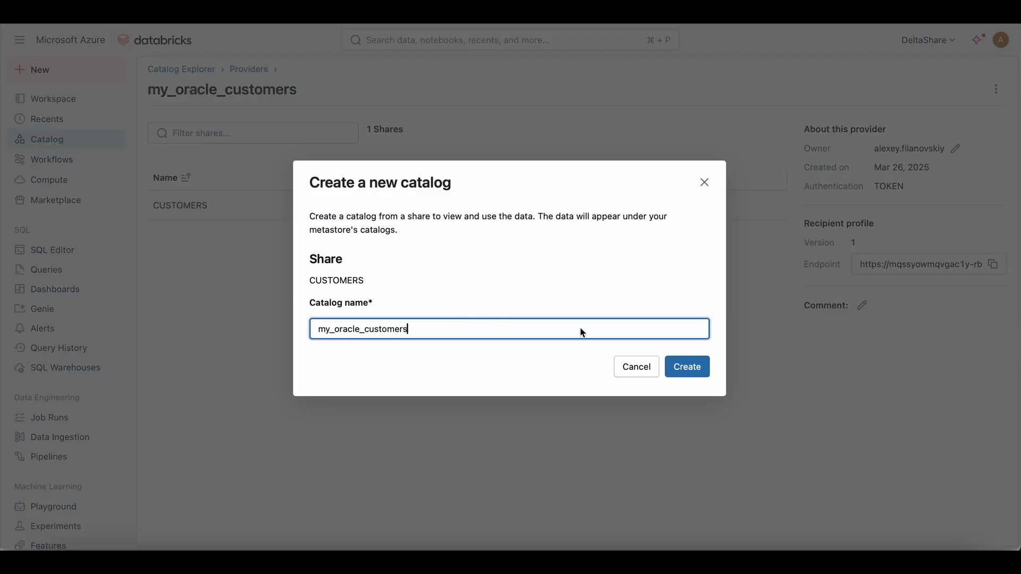
left_click(686, 369)
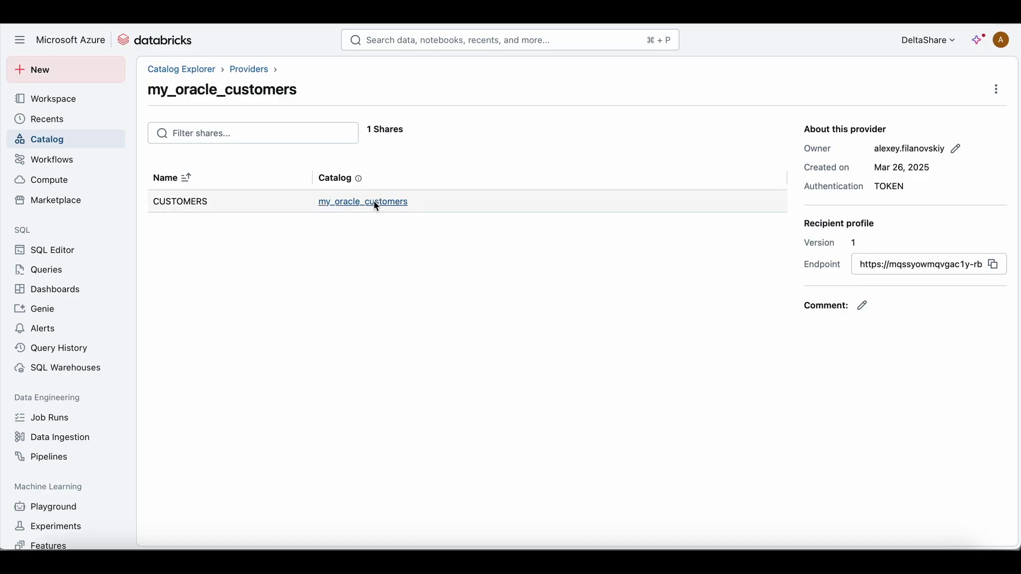
left_click(355, 203)
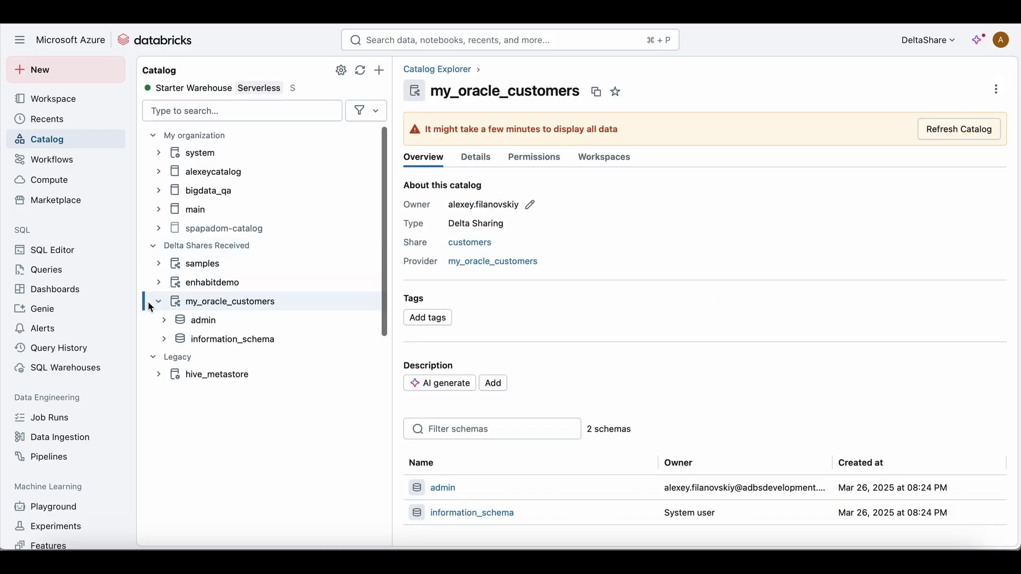
- Expand the admin schema and open the my_customers table
left_click(163, 319)
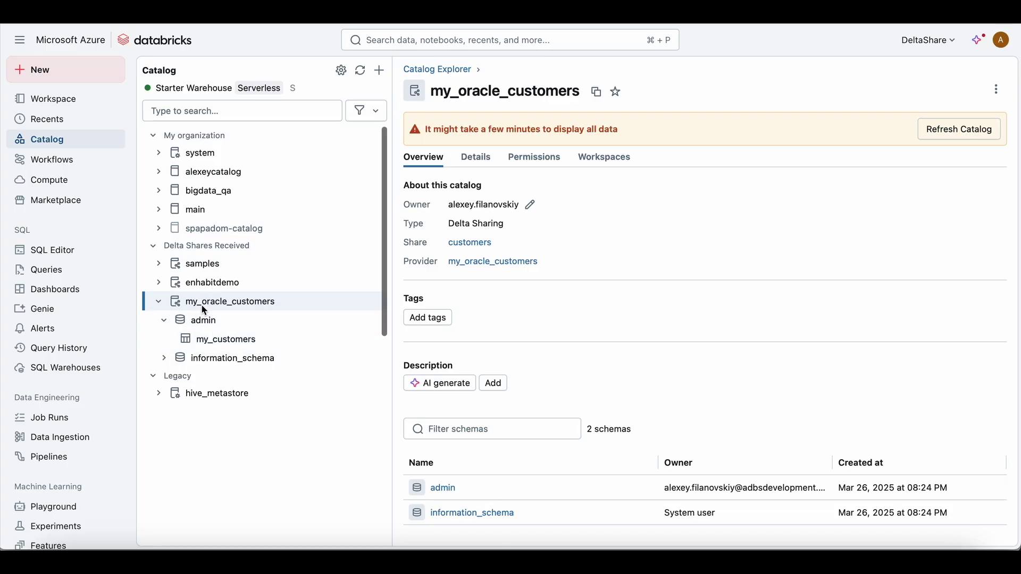
left_click(208, 338)
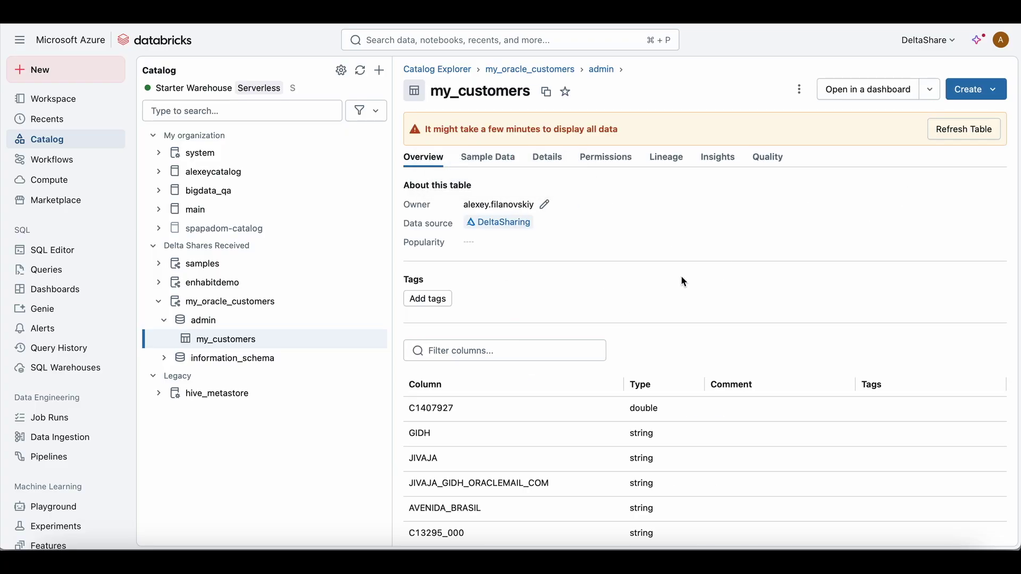
- View the Sample Data rows of my_customers with names, emails and addresses
left_click(487, 157)
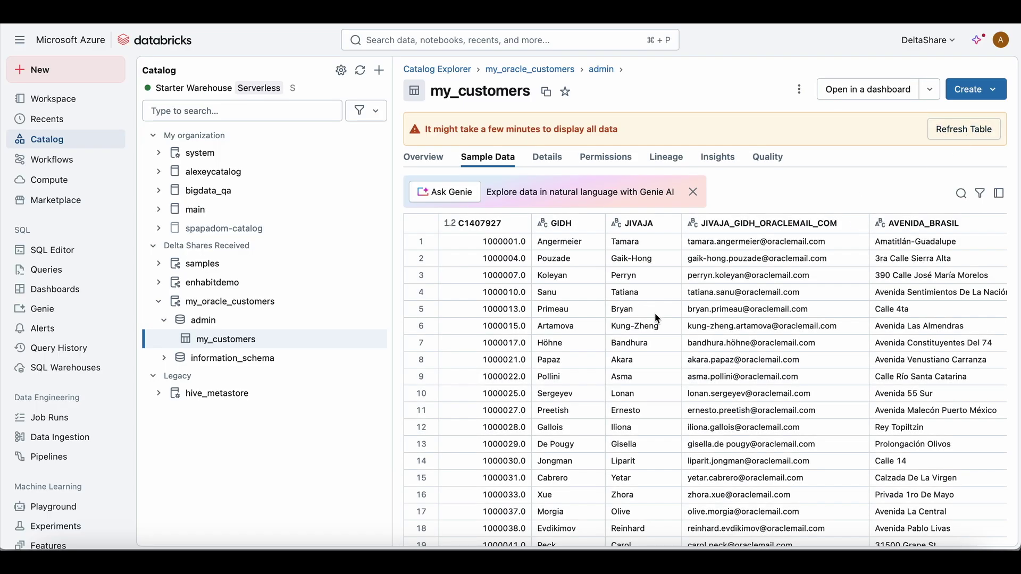
scroll(708, 348, "down", 3)
scroll(707, 350, "up", 3)
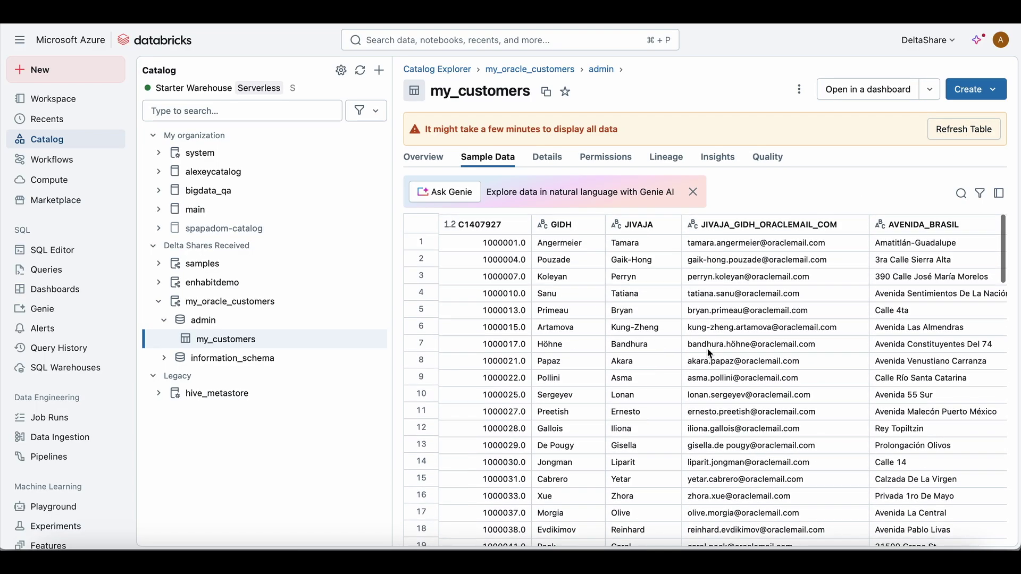